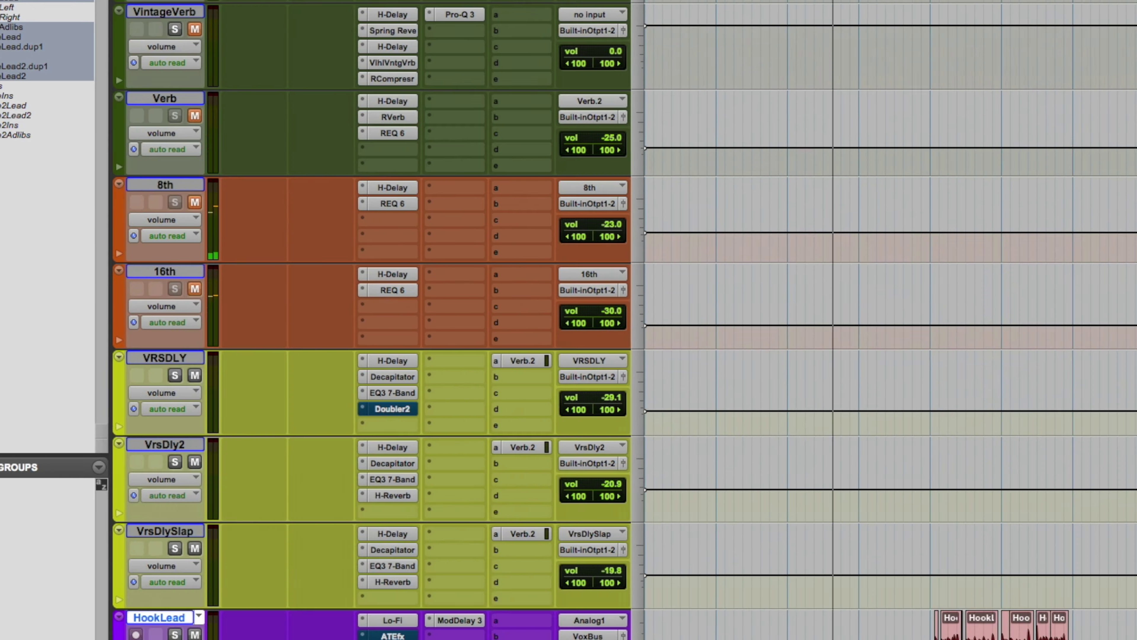
Inspect the 1176LN compressor insert on the HookLead track.
{"action": "scroll", "coordinate": [596, 294], "scroll_direction": "down", "scroll_amount": 10}
{"action": "scroll", "coordinate": [455, 603], "scroll_direction": "down", "scroll_amount": 2}
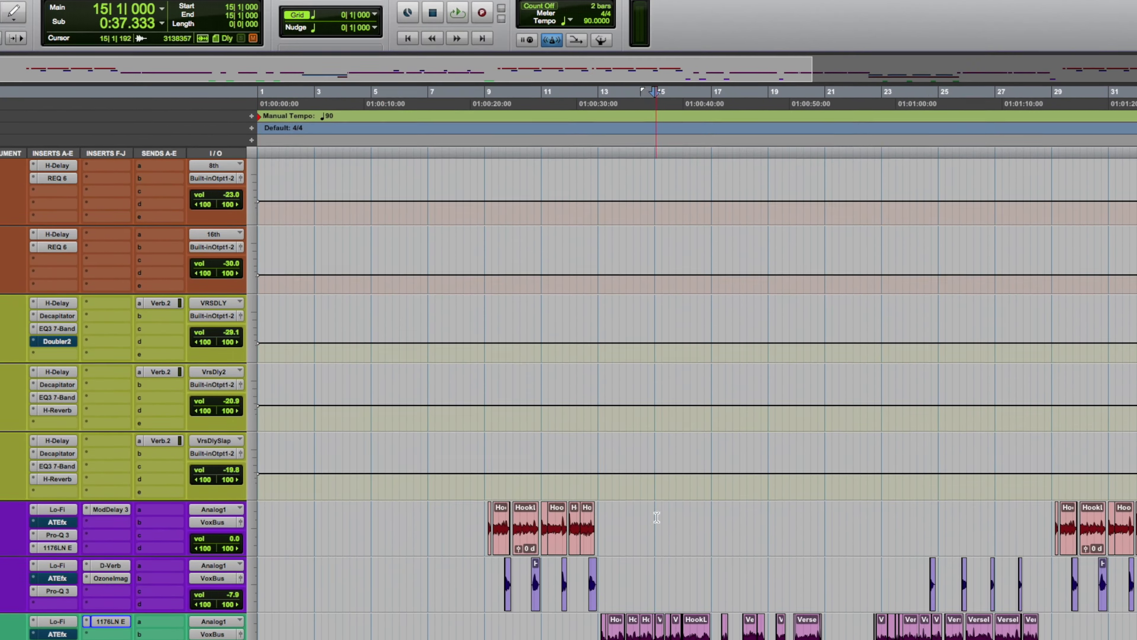
{"action": "scroll", "coordinate": [594, 572], "scroll_direction": "up", "scroll_amount": 10}
{"action": "scroll", "coordinate": [582, 403], "scroll_direction": "down", "scroll_amount": 10}
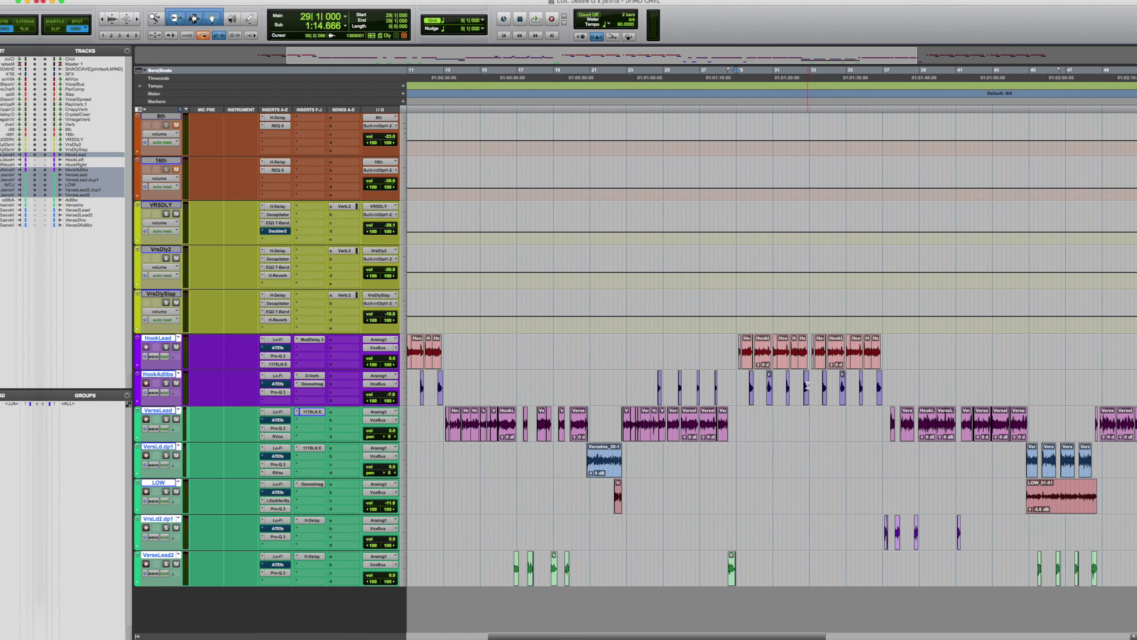
{"action": "left_click", "coordinate": [238, 364]}
{"action": "left_click", "coordinate": [455, 215]}
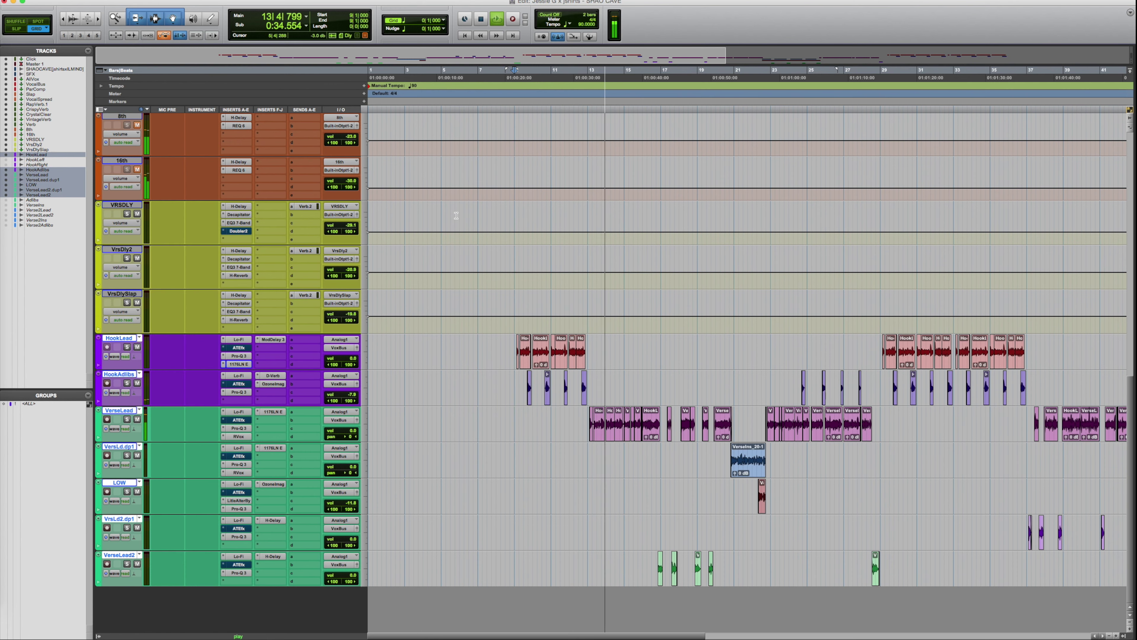
Stop playback, set the cursor at bar 7 and review the RVerb plug-in's settings on the Verb track.
{"action": "key", "text": "space"}
{"action": "left_click", "coordinate": [477, 214]}
{"action": "scroll", "coordinate": [477, 214], "scroll_direction": "up", "scroll_amount": 10}
{"action": "scroll", "coordinate": [477, 214], "scroll_direction": "down", "scroll_amount": 15}
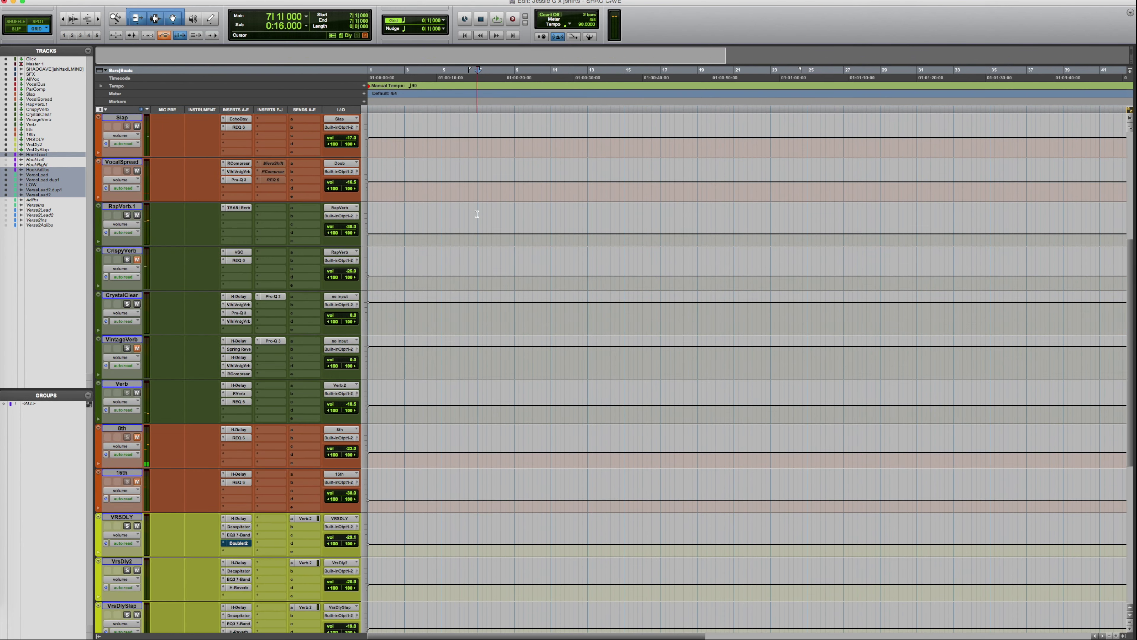
{"action": "scroll", "coordinate": [418, 296], "scroll_direction": "up", "scroll_amount": 15}
{"action": "scroll", "coordinate": [417, 295], "scroll_direction": "down", "scroll_amount": 4}
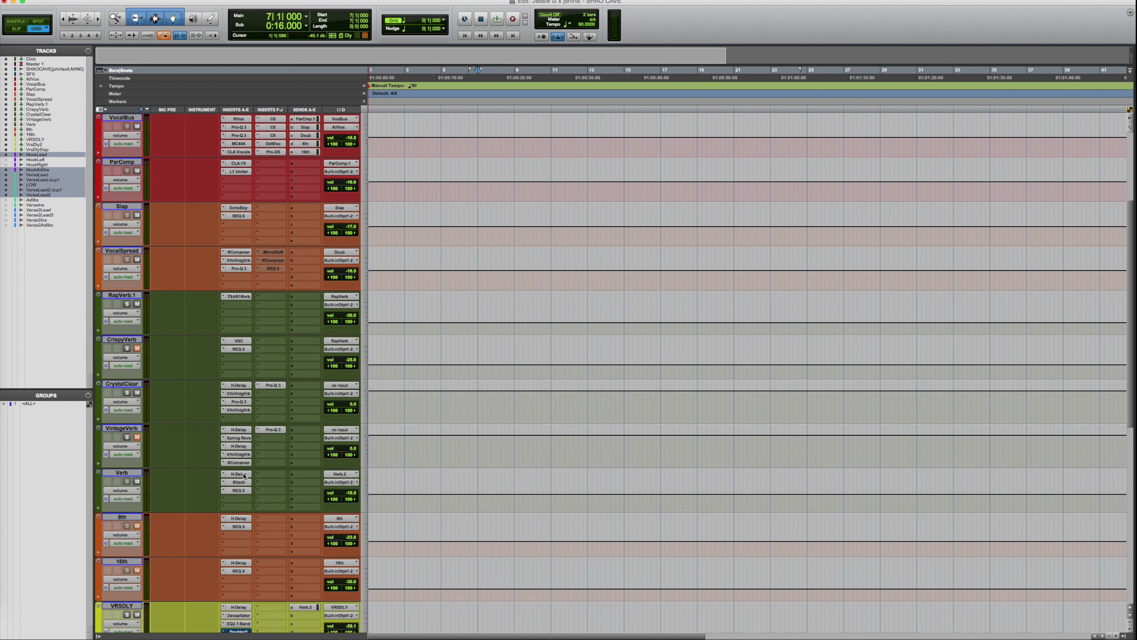
{"action": "left_click", "coordinate": [239, 482]}
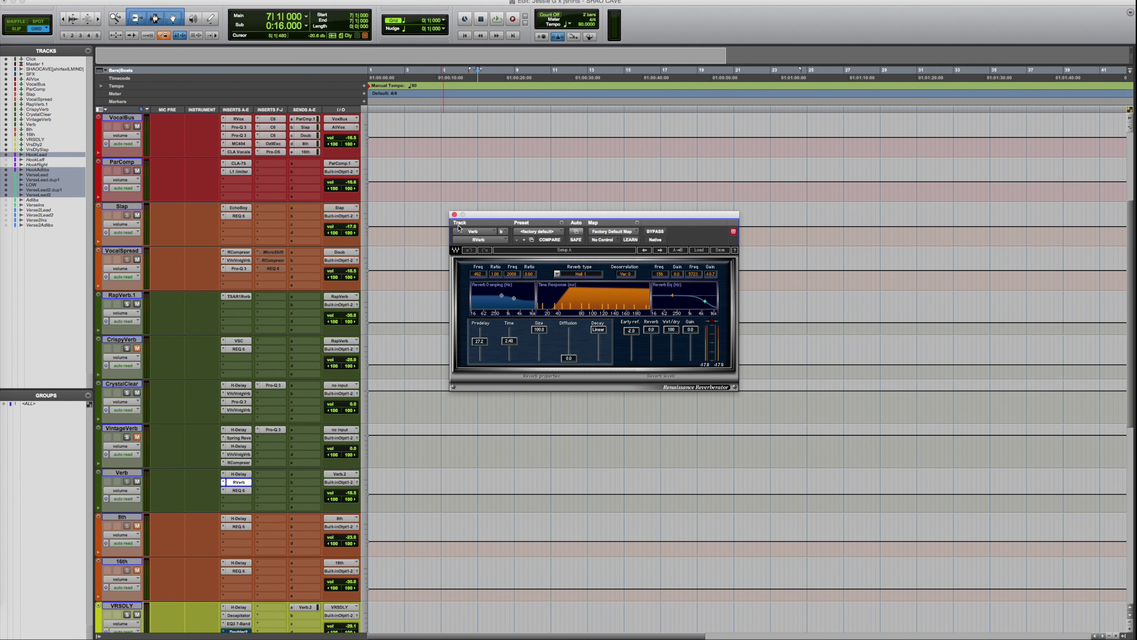
{"action": "left_click", "coordinate": [455, 215]}
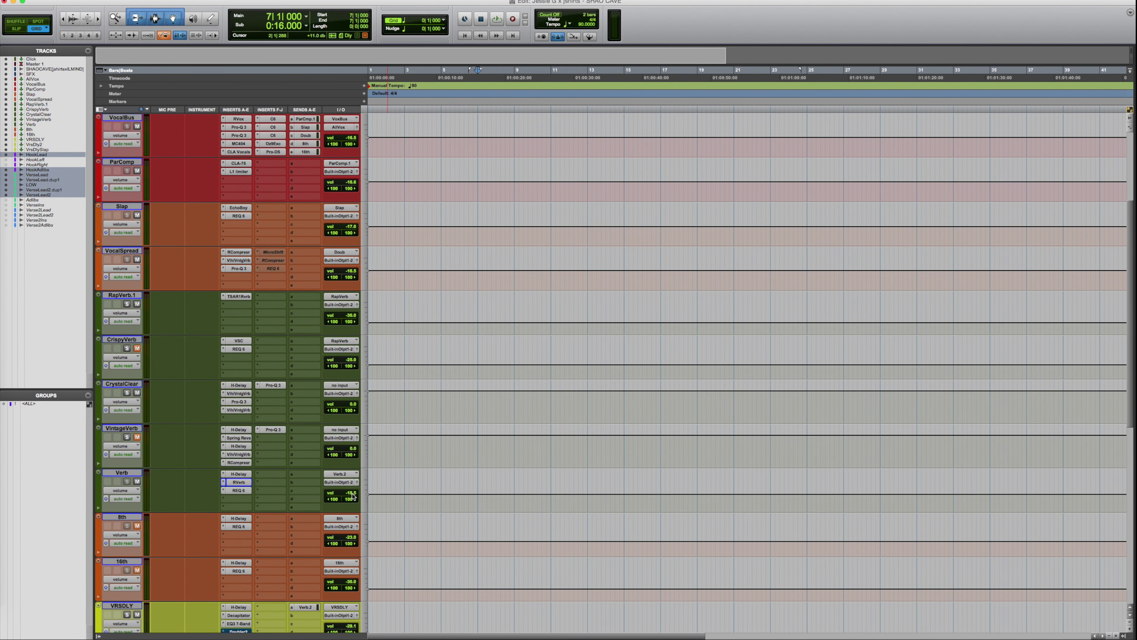
Set the cursor at bar 8 and inspect the 1176LN limiting amplifier on the VerseLead track.
{"action": "scroll", "coordinate": [353, 495], "scroll_direction": "down", "scroll_amount": 10}
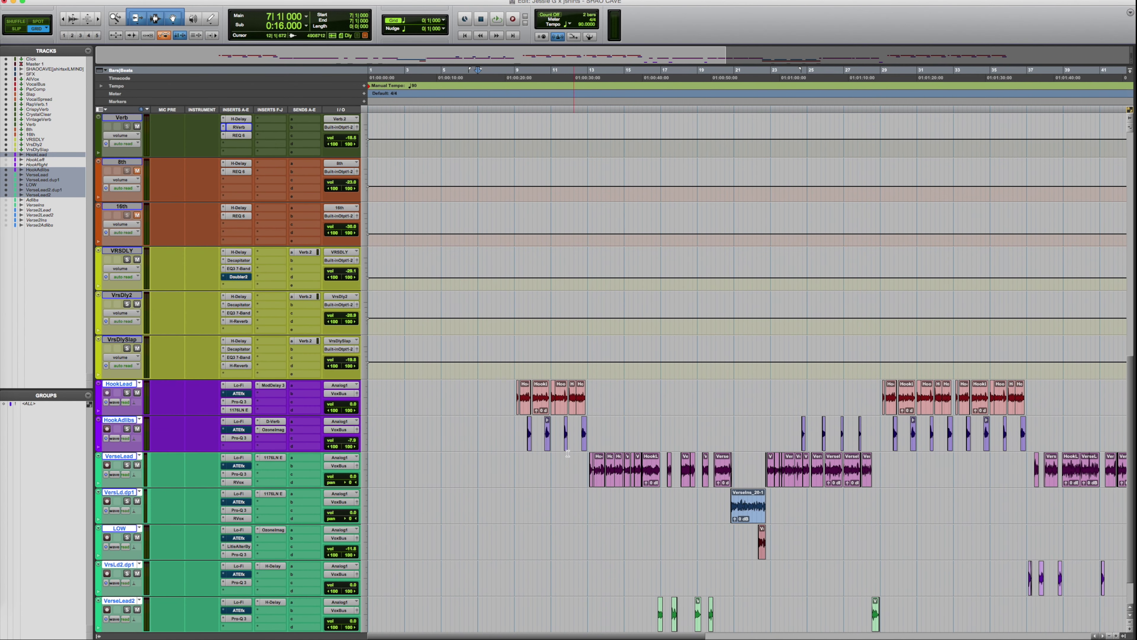
{"action": "left_click", "coordinate": [495, 391]}
{"action": "scroll", "coordinate": [275, 368], "scroll_direction": "down", "scroll_amount": 1}
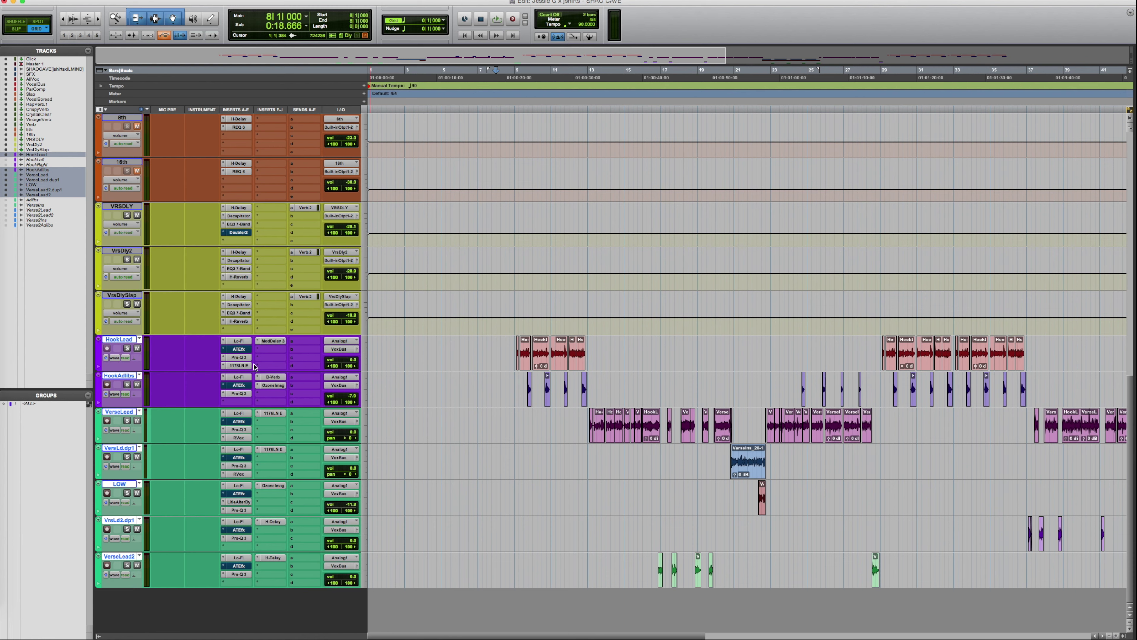
{"action": "left_click", "coordinate": [272, 413]}
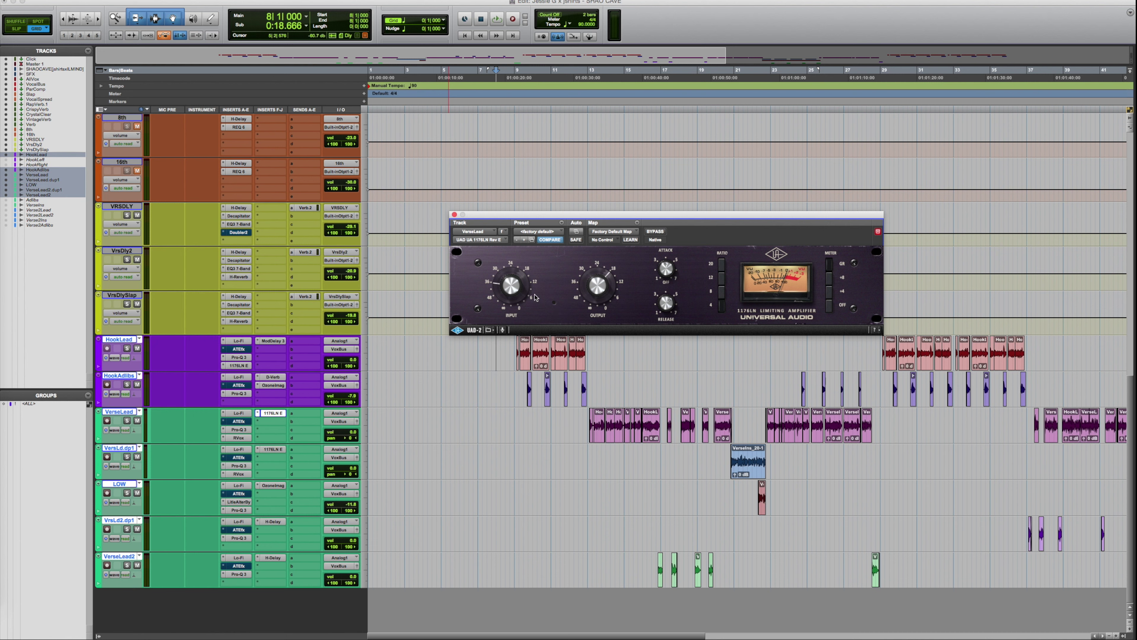
{"action": "left_click", "coordinate": [454, 215]}
Review the reverb and delay return tracks above the vocals, setting the cursor at bar 8 ahead of the first hook.
{"action": "scroll", "coordinate": [623, 287], "scroll_direction": "up", "scroll_amount": 15}
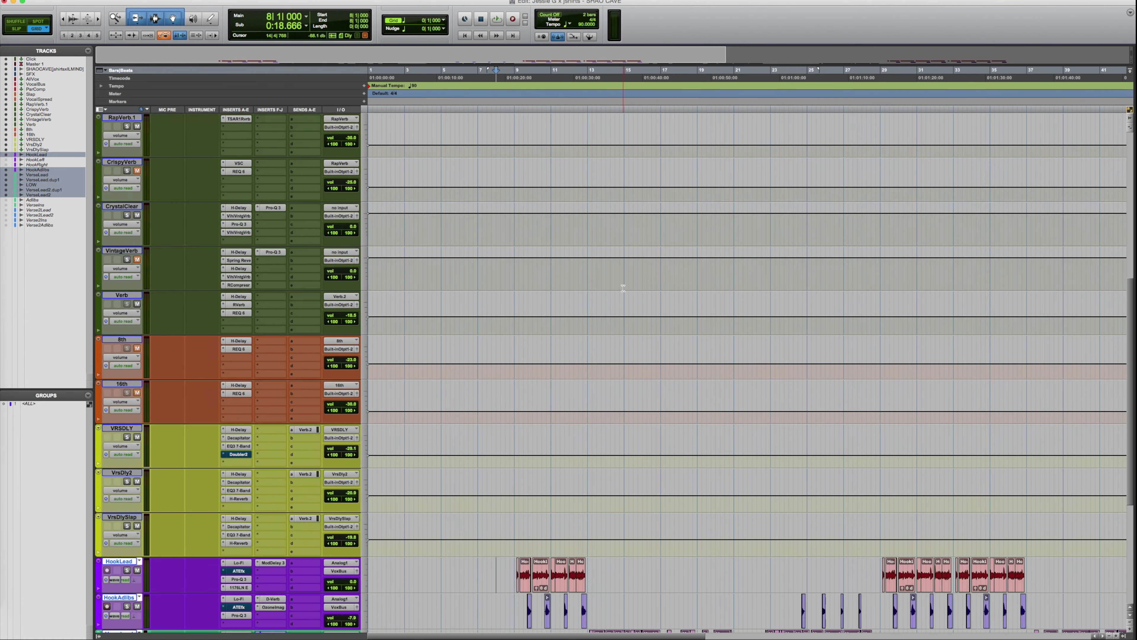
{"action": "scroll", "coordinate": [623, 287], "scroll_direction": "down", "scroll_amount": 15}
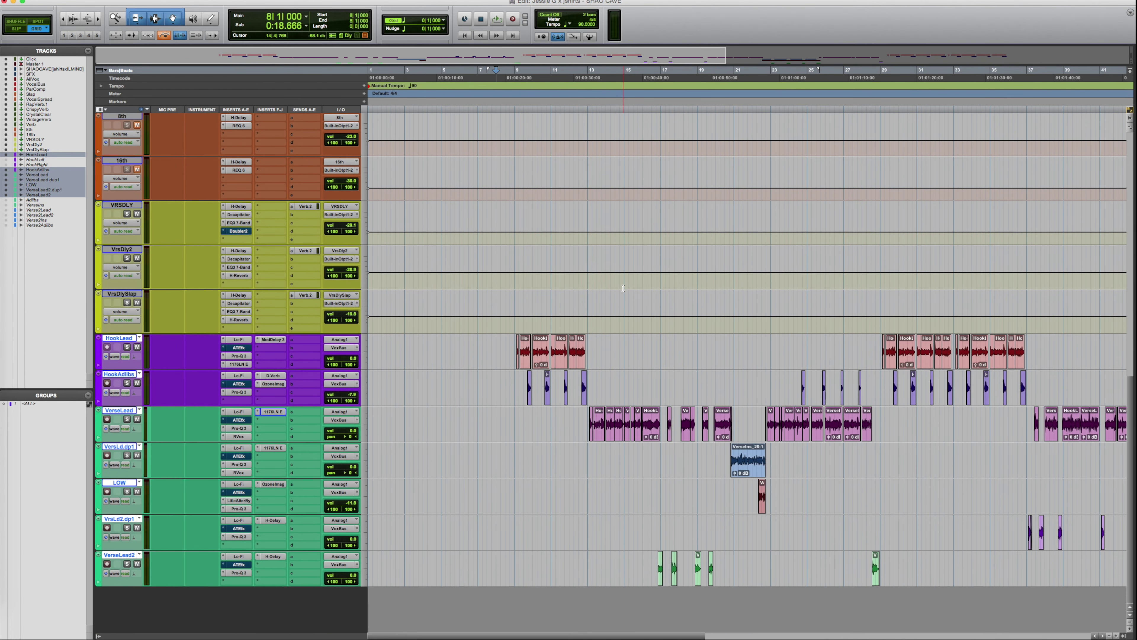
{"action": "left_click", "coordinate": [625, 345]}
{"action": "left_click", "coordinate": [487, 342]}
{"action": "left_click", "coordinate": [493, 348]}
{"action": "scroll", "coordinate": [671, 388], "scroll_direction": "up", "scroll_amount": 15}
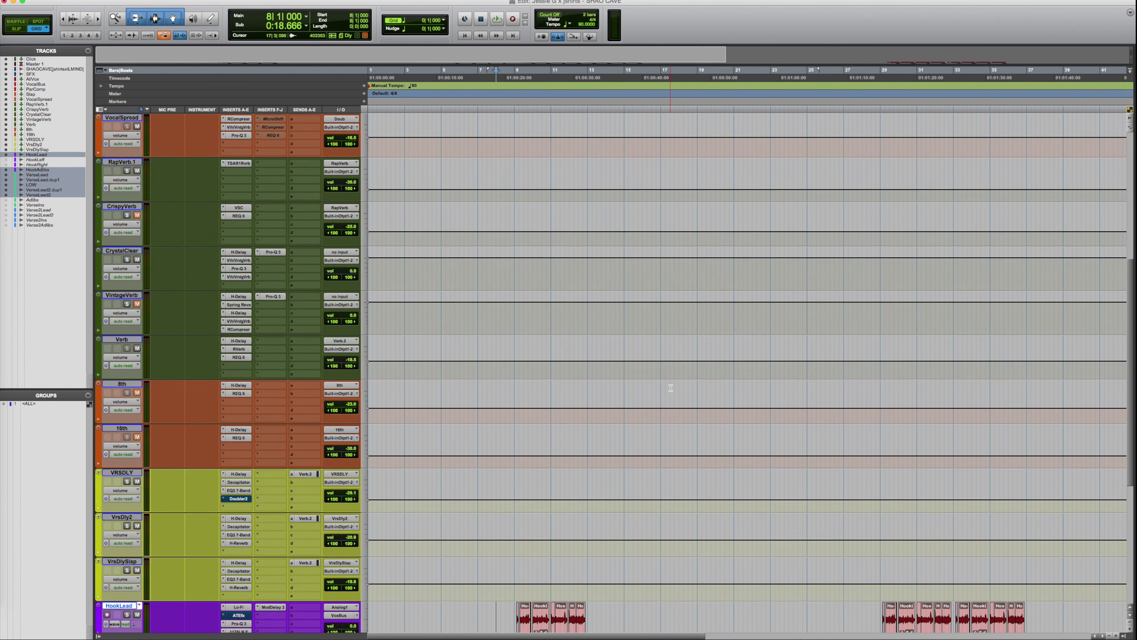
{"action": "scroll", "coordinate": [671, 388], "scroll_direction": "down", "scroll_amount": 15}
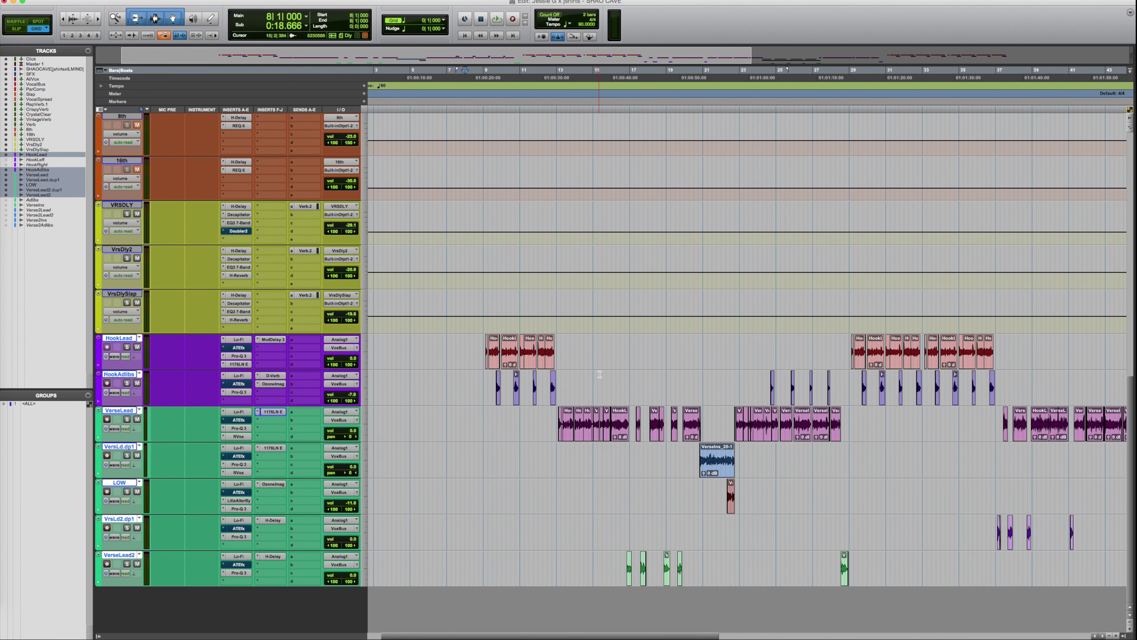
Set the cursor at bar 16 and look over the tracks from Master 1 down to the verse vocals.
{"action": "left_click", "coordinate": [611, 378]}
{"action": "scroll", "coordinate": [611, 377], "scroll_direction": "up", "scroll_amount": 15}
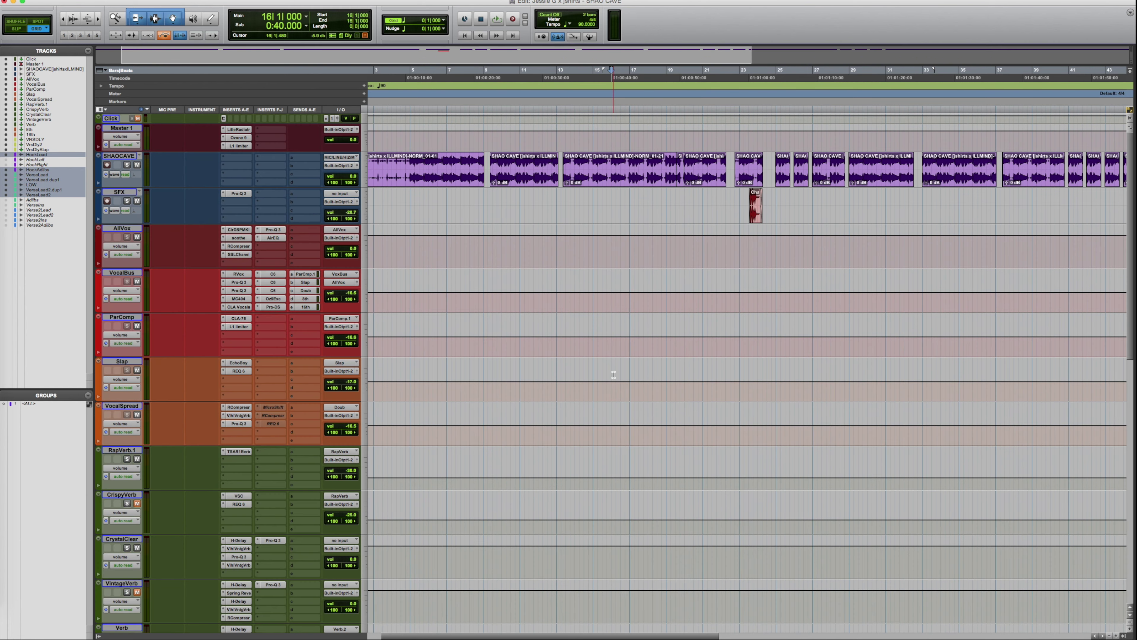
{"action": "scroll", "coordinate": [597, 375], "scroll_direction": "down", "scroll_amount": 10}
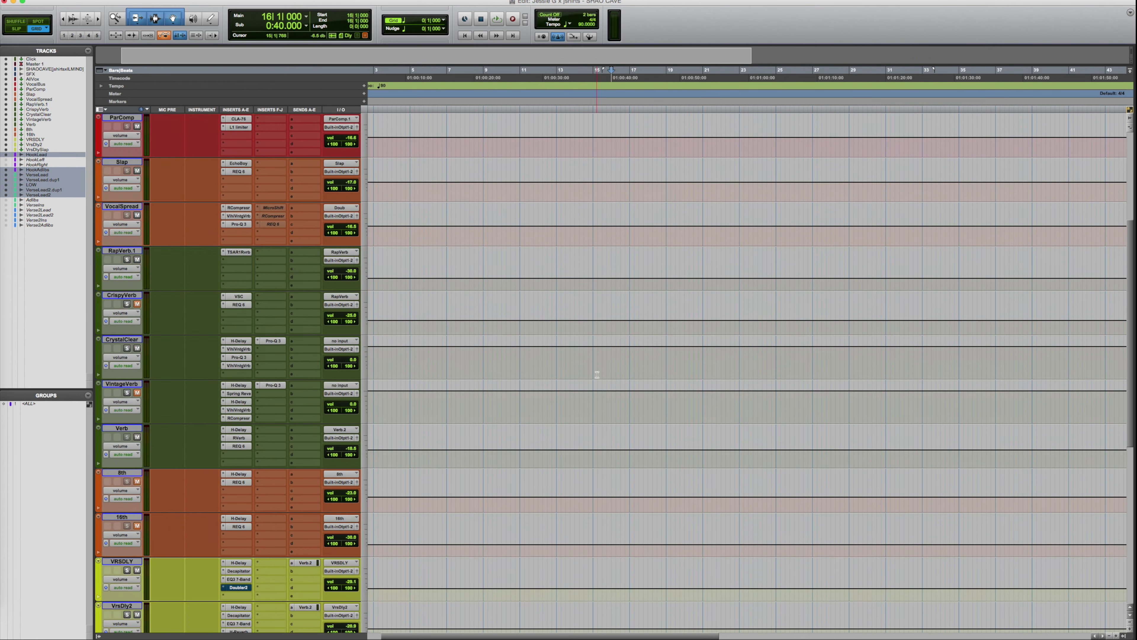
{"action": "scroll", "coordinate": [446, 353], "scroll_direction": "up", "scroll_amount": 10}
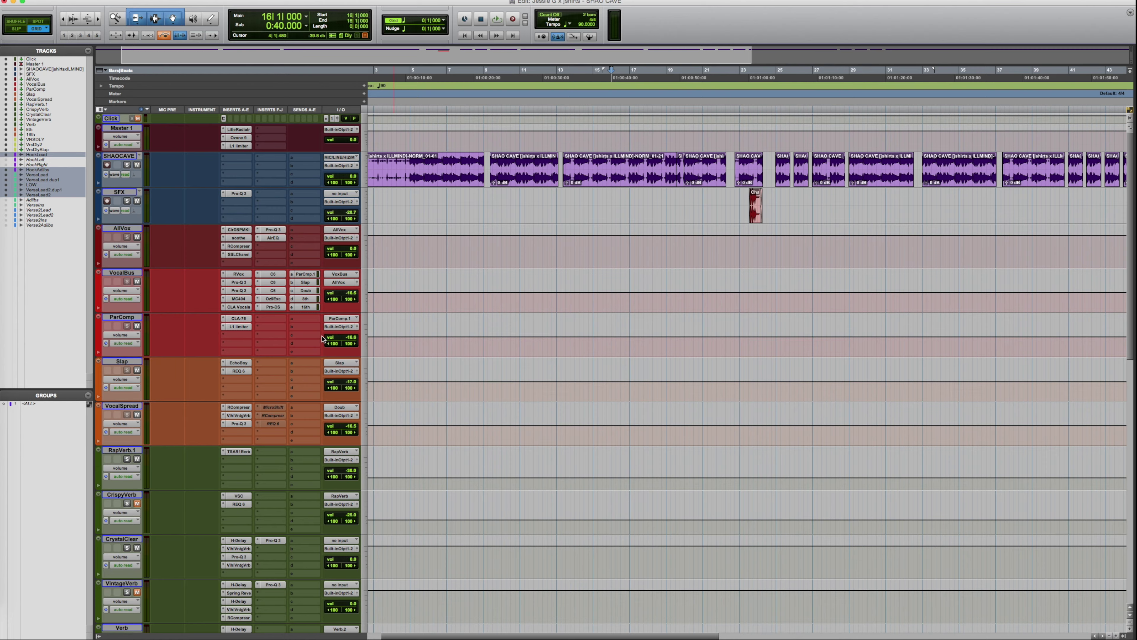
{"action": "scroll", "coordinate": [322, 339], "scroll_direction": "down", "scroll_amount": 15}
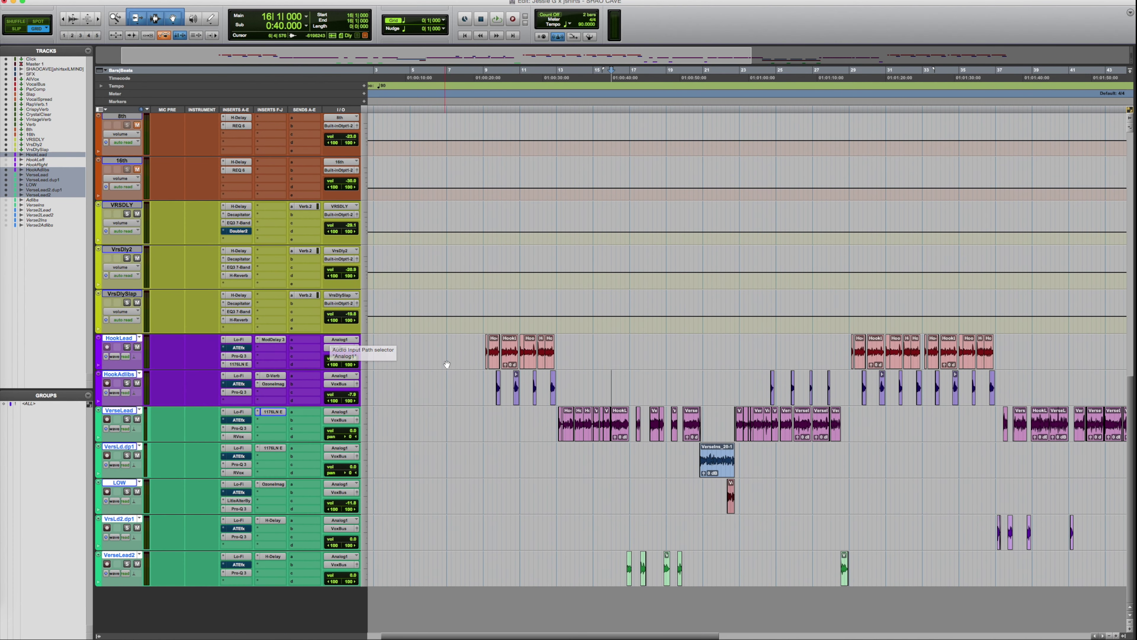
Return the cursor to bar 8 and examine the beat, SFX and vocal bus tracks.
{"action": "left_click", "coordinate": [464, 345]}
{"action": "scroll", "coordinate": [464, 345], "scroll_direction": "up", "scroll_amount": 15}
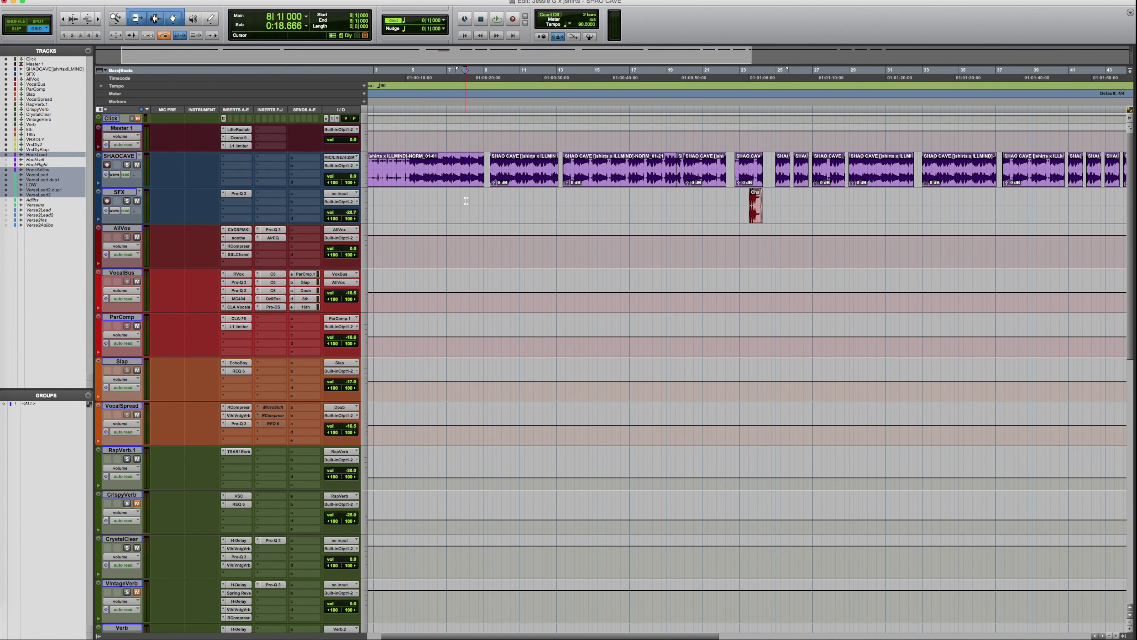
{"action": "scroll", "coordinate": [687, 184], "scroll_direction": "left", "scroll_amount": 2}
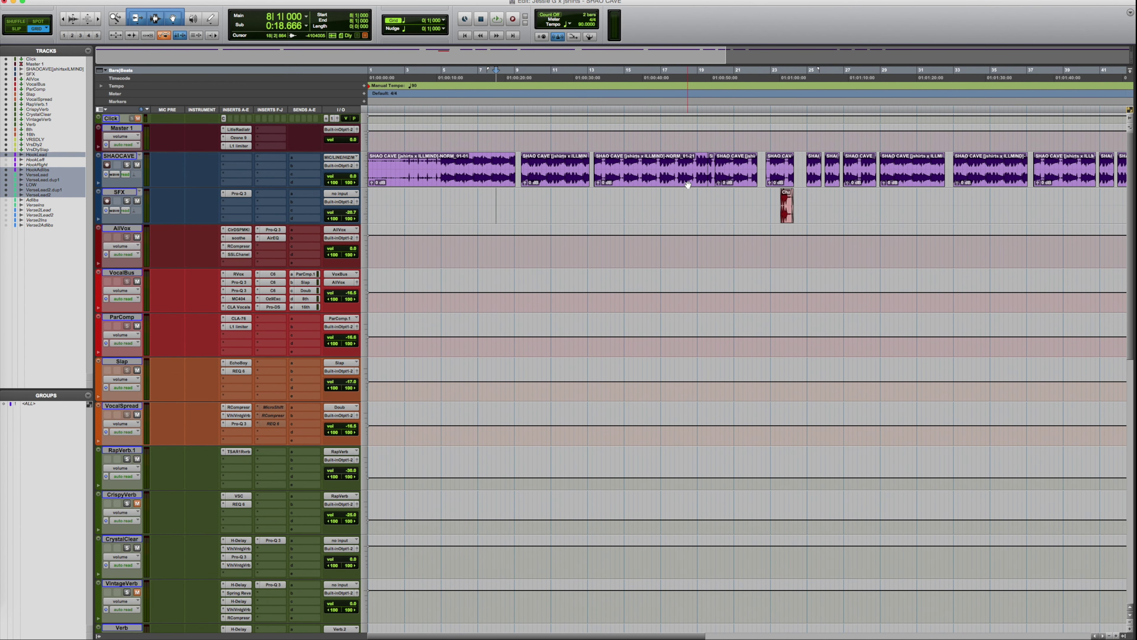
{"action": "scroll", "coordinate": [698, 199], "scroll_direction": "down", "scroll_amount": 5}
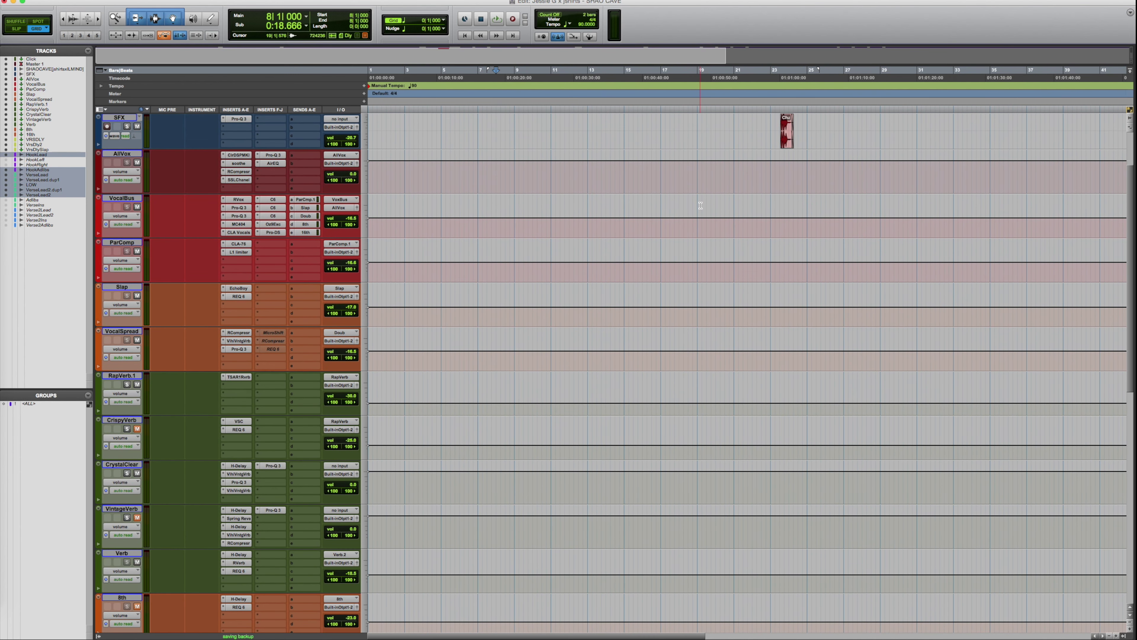
{"action": "scroll", "coordinate": [700, 205], "scroll_direction": "up", "scroll_amount": 3}
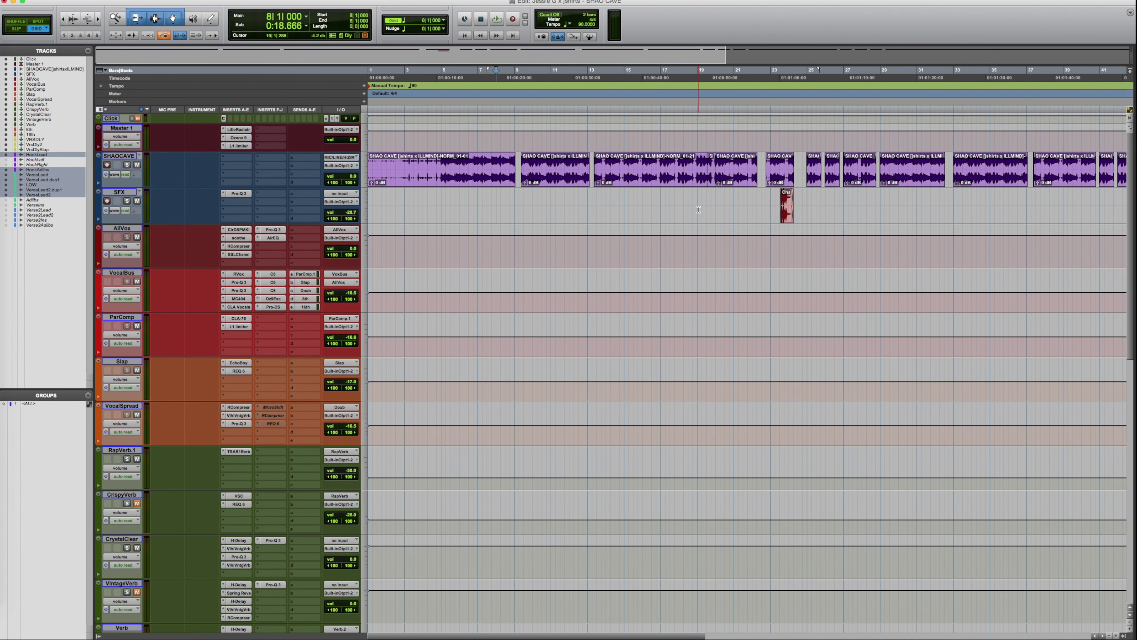
{"action": "left_click", "coordinate": [465, 35]}
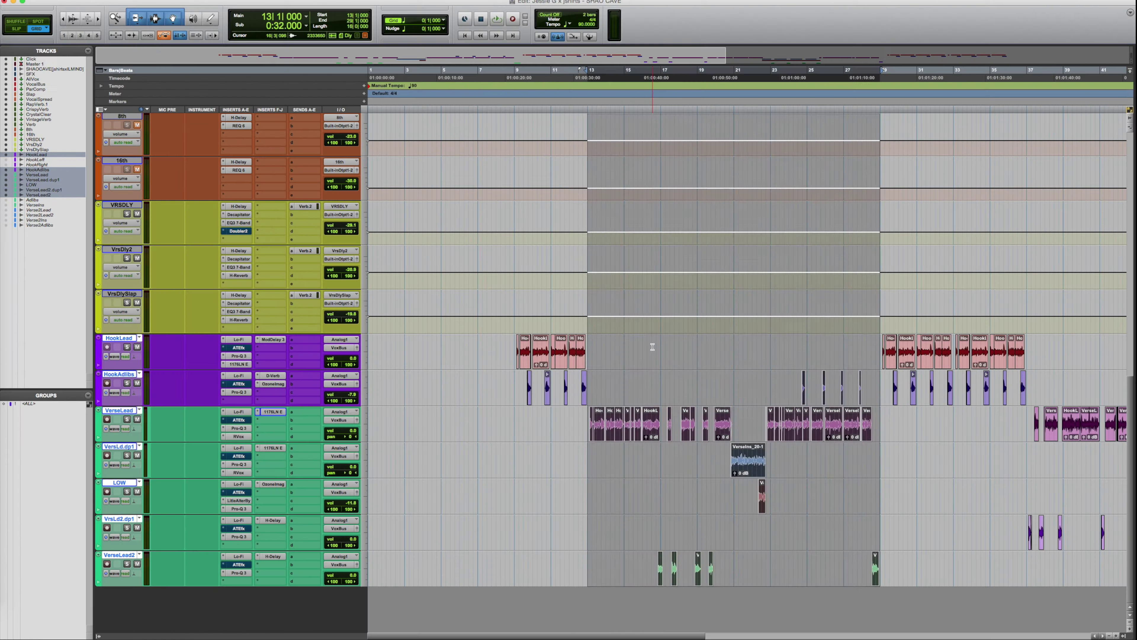
Clear the verse selection and place the cursor at 12|4|000, just before the first verse.
{"action": "left_click", "coordinate": [645, 347]}
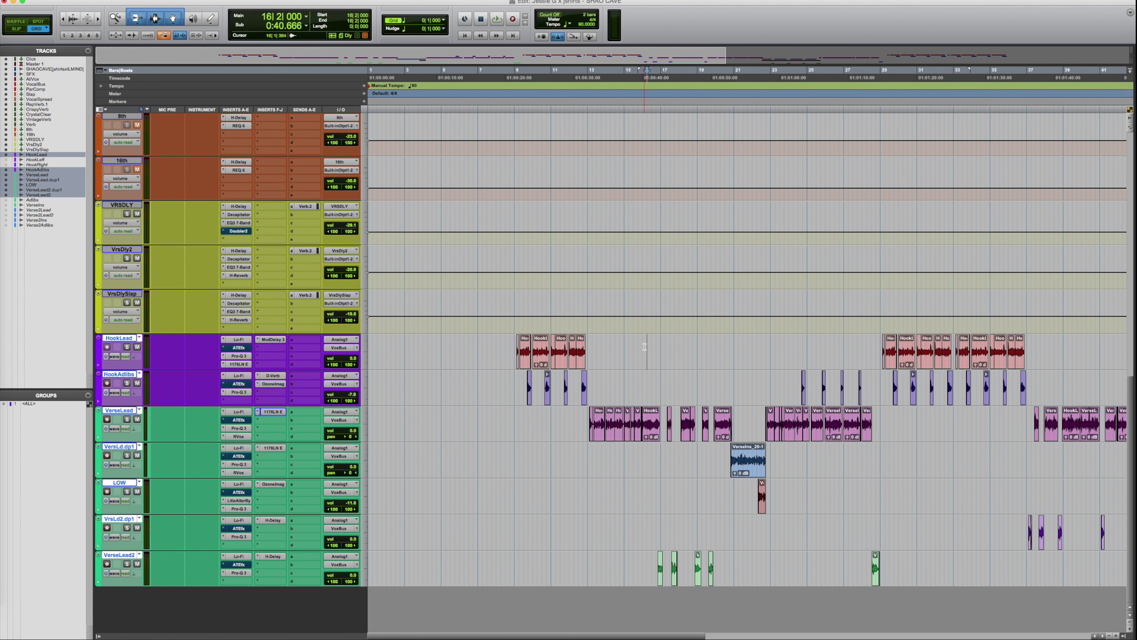
{"action": "left_click", "coordinate": [646, 347]}
{"action": "left_click", "coordinate": [584, 79]}
{"action": "left_click", "coordinate": [608, 345]}
{"action": "left_click", "coordinate": [608, 346]}
{"action": "left_click", "coordinate": [585, 79]}
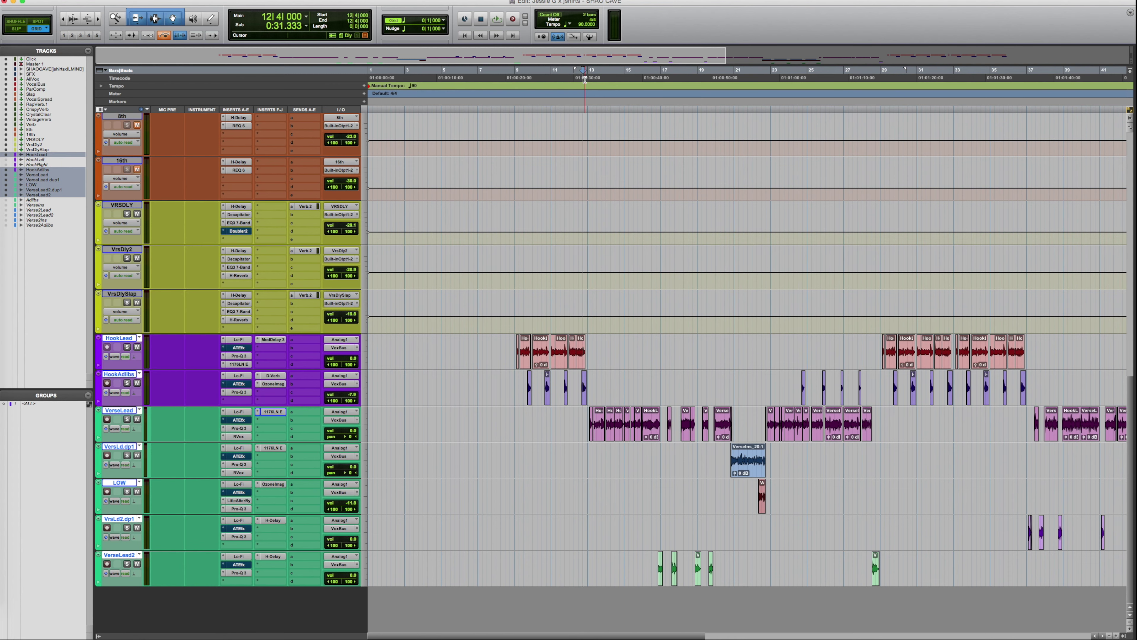
Mark out the first verse across the verse vocal tracks, starting at 12|4|000, and clear the selection.
{"action": "scroll", "coordinate": [617, 399], "scroll_direction": "right", "scroll_amount": 5}
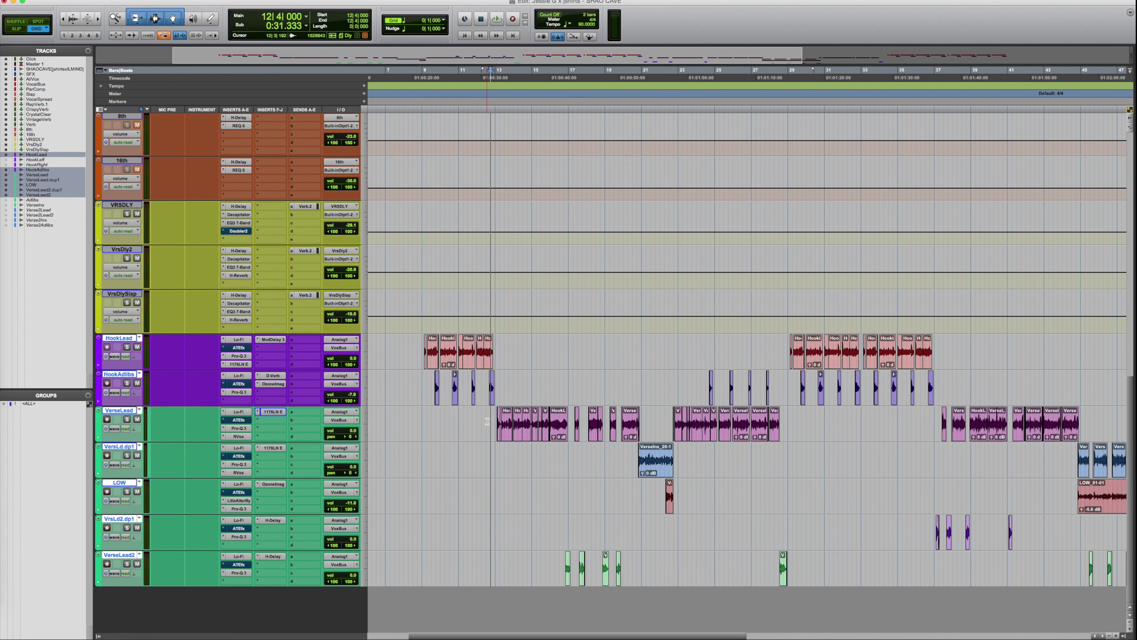
{"action": "left_click_drag", "start_coordinate": [490, 421], "coordinate": [813, 489]}
{"action": "left_click", "coordinate": [760, 456]}
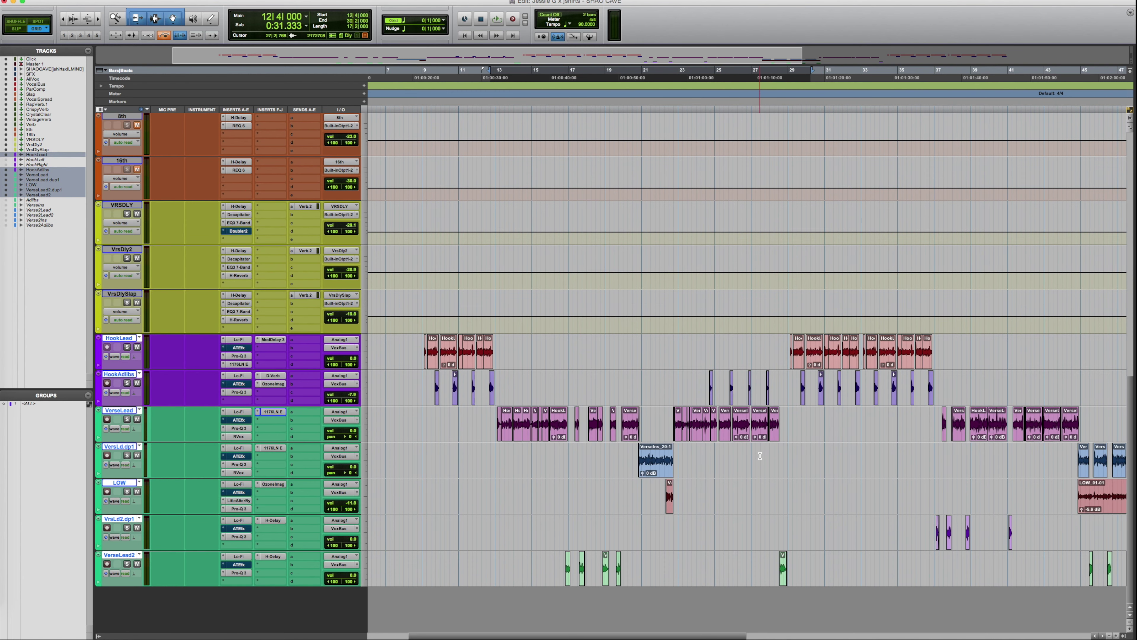
Mark out the second hook on the HookLead track from bar 29 and place the cursor at its end, bar 37.
{"action": "scroll", "coordinate": [761, 455], "scroll_direction": "right", "scroll_amount": 5}
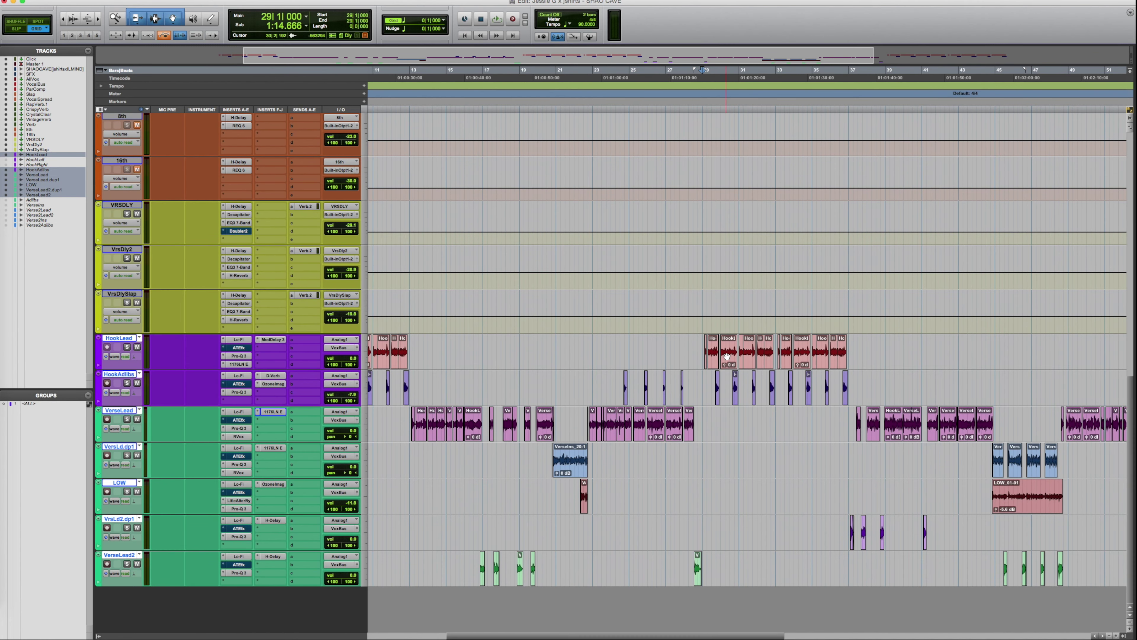
{"action": "scroll", "coordinate": [727, 356], "scroll_direction": "right", "scroll_amount": 3}
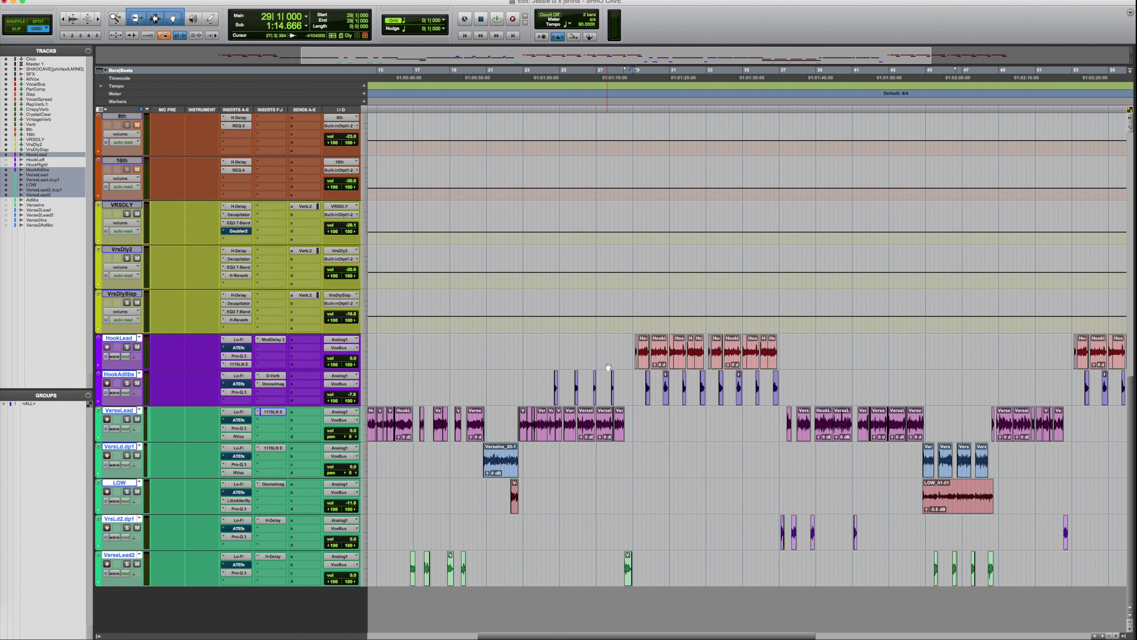
{"action": "scroll", "coordinate": [607, 367], "scroll_direction": "left", "scroll_amount": 5}
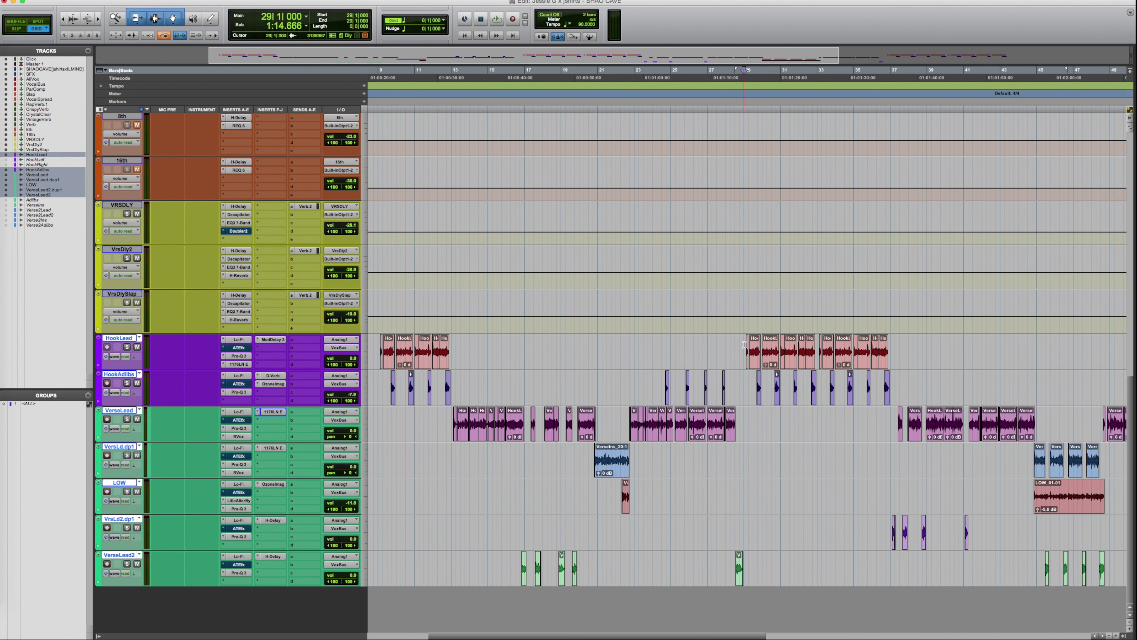
{"action": "left_click_drag", "start_coordinate": [744, 344], "coordinate": [896, 347]}
{"action": "left_click", "coordinate": [891, 347]}
Place the cursor at 19|2|000, within the first verse.
{"action": "scroll", "coordinate": [982, 376], "scroll_direction": "left", "scroll_amount": 6}
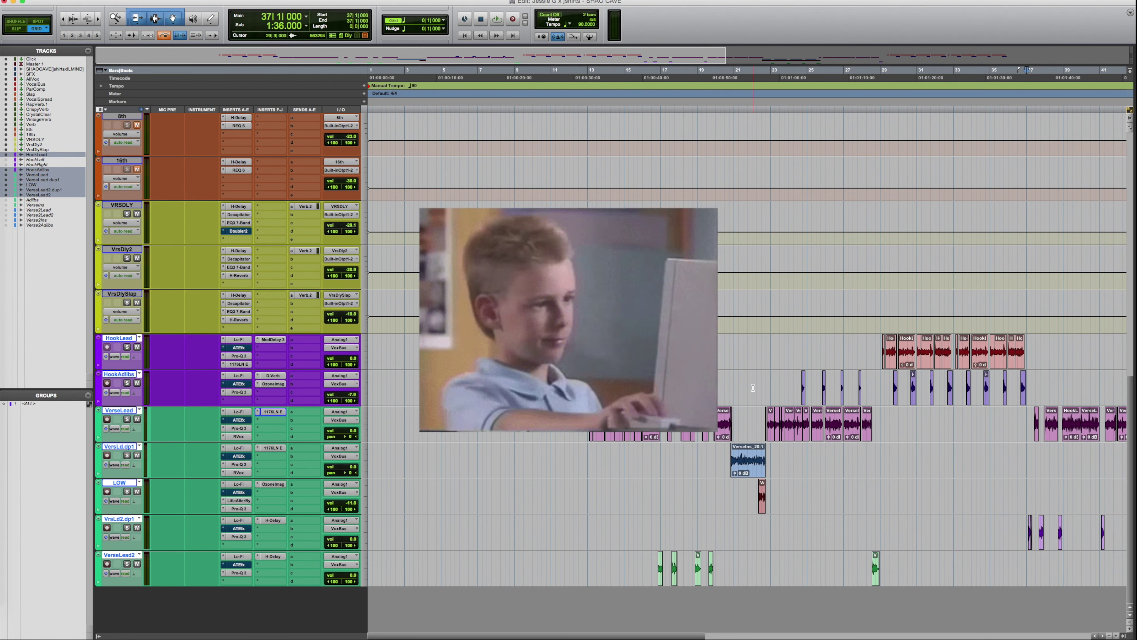
{"action": "left_click", "coordinate": [701, 534]}
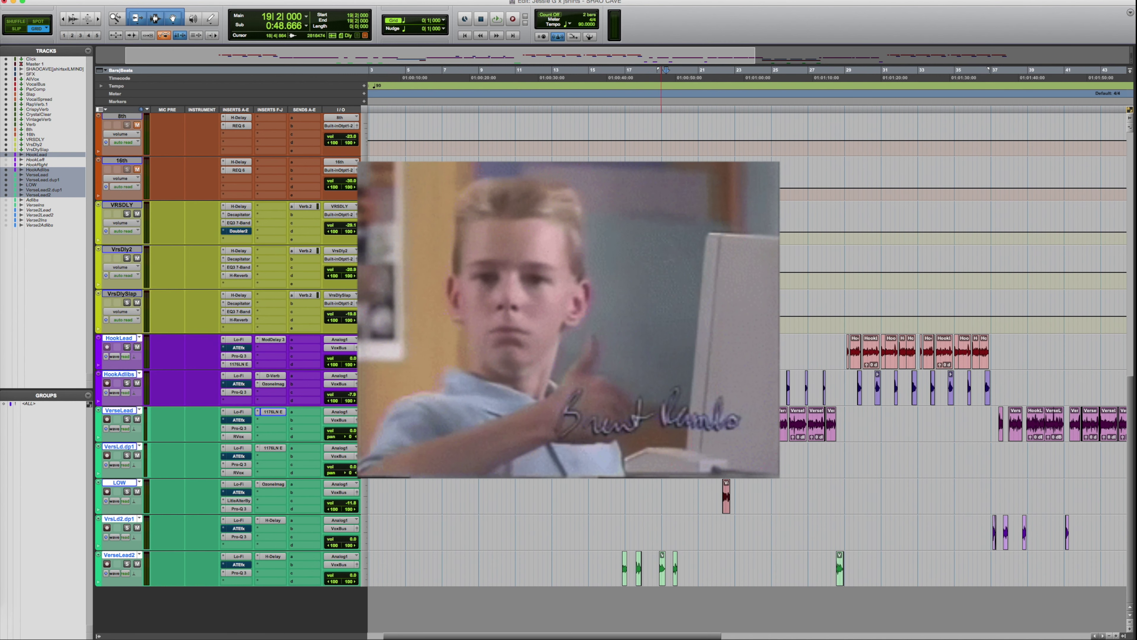